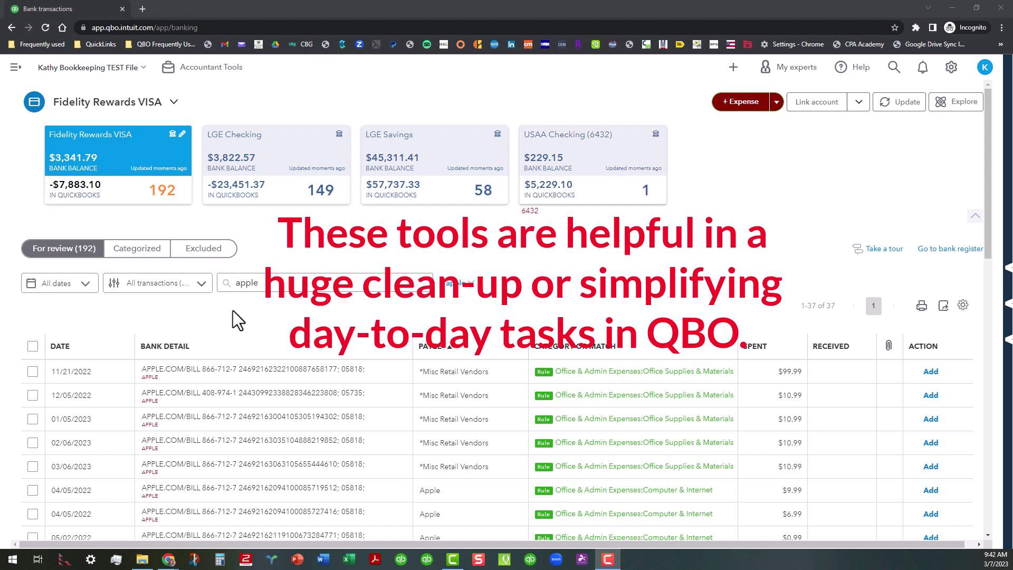
Step: Apply the Last year date filter (01/01/2022–12/31/2022), narrowing the apple matches to 29
click(87, 288)
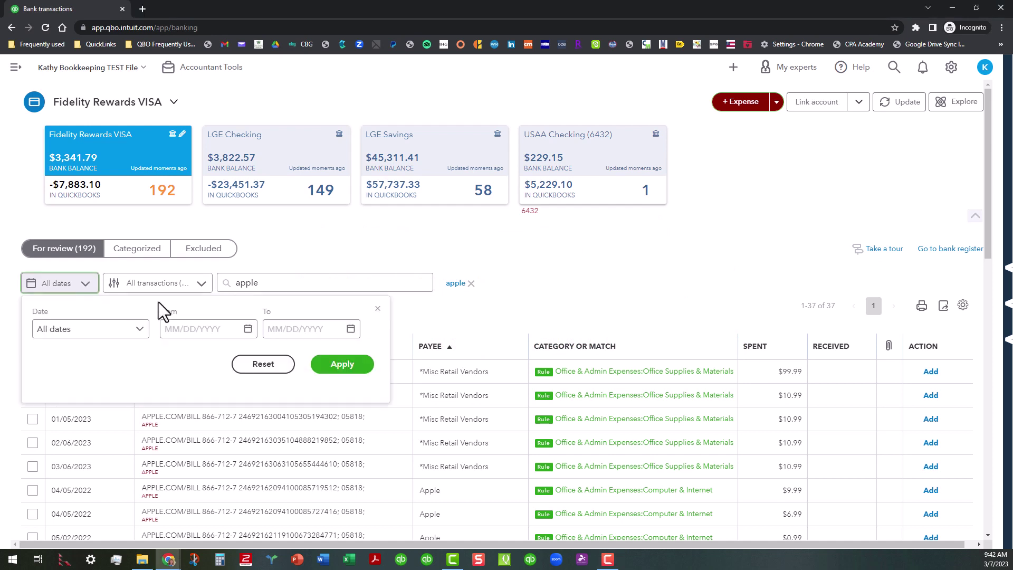
click(140, 335)
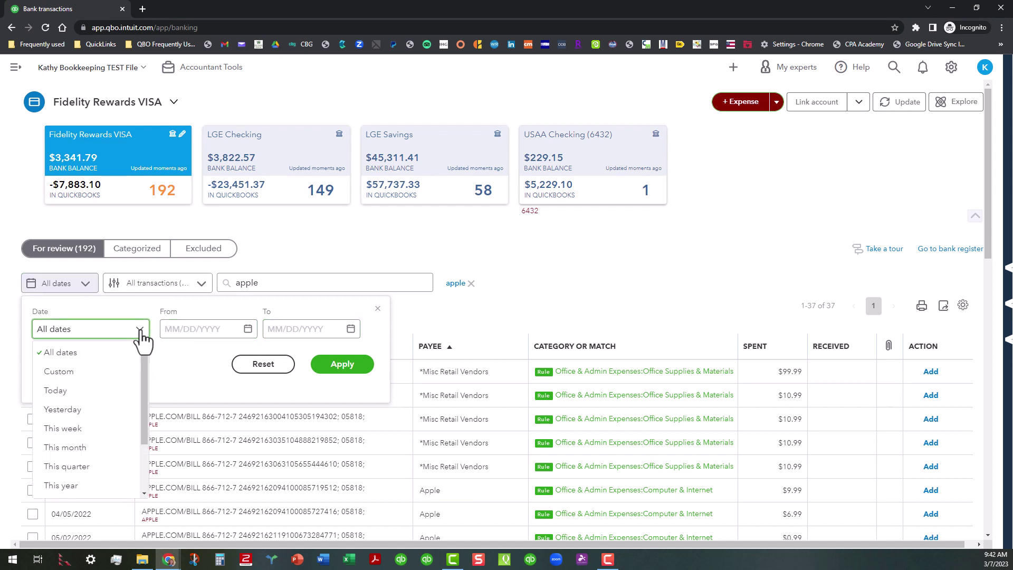
scroll(121, 387, down, 2)
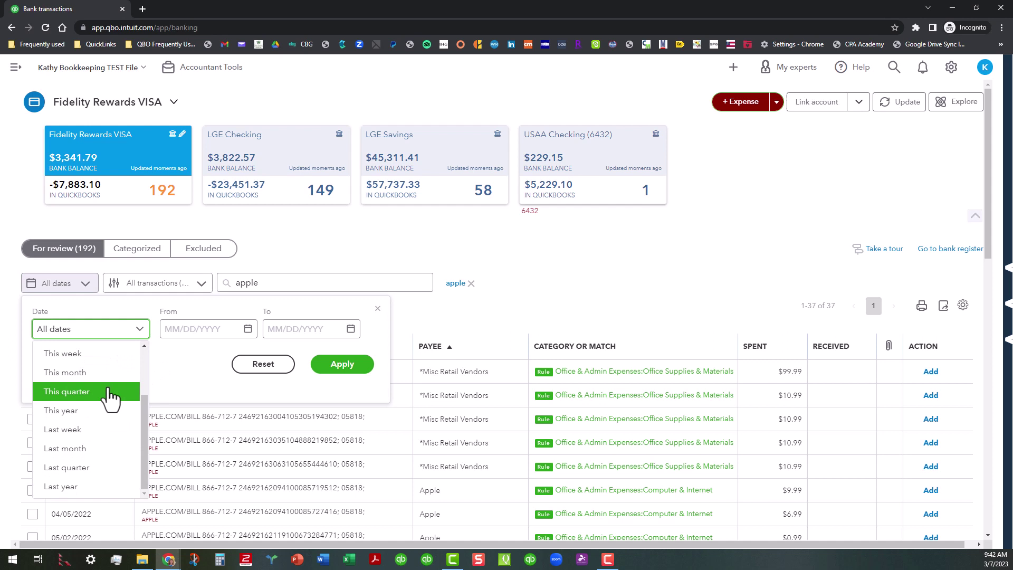
click(97, 488)
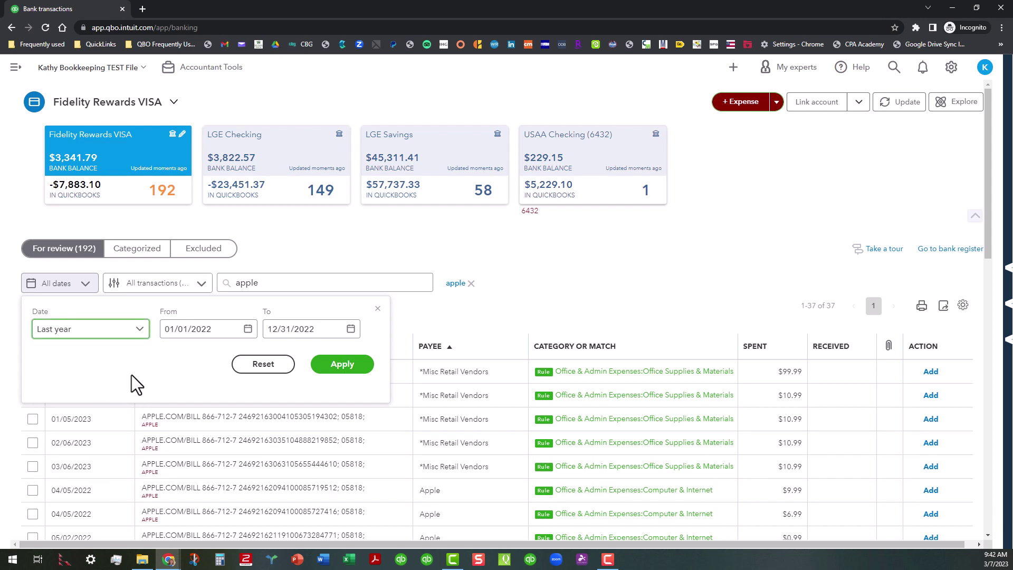
click(355, 367)
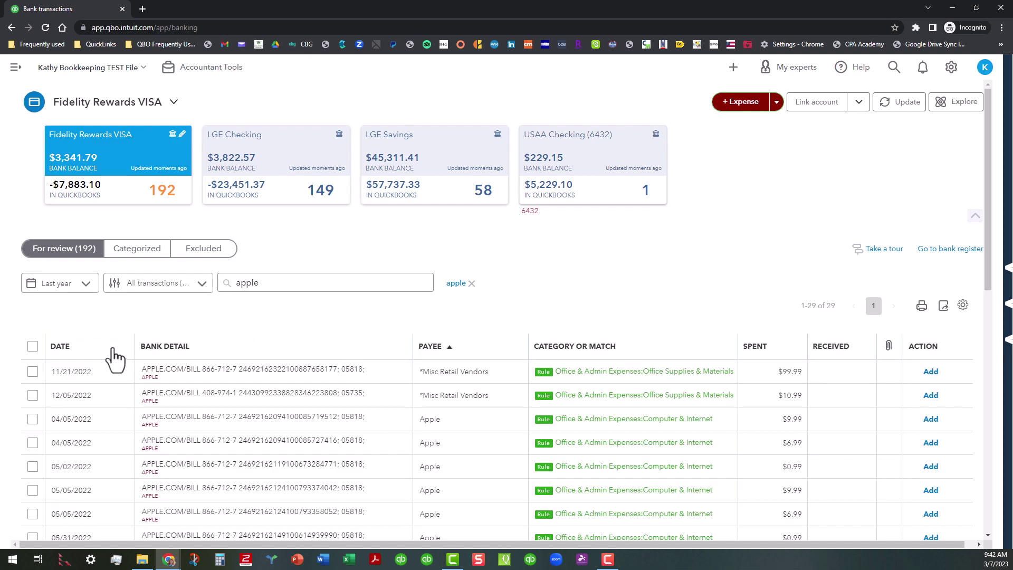
scroll(108, 369, down, 8)
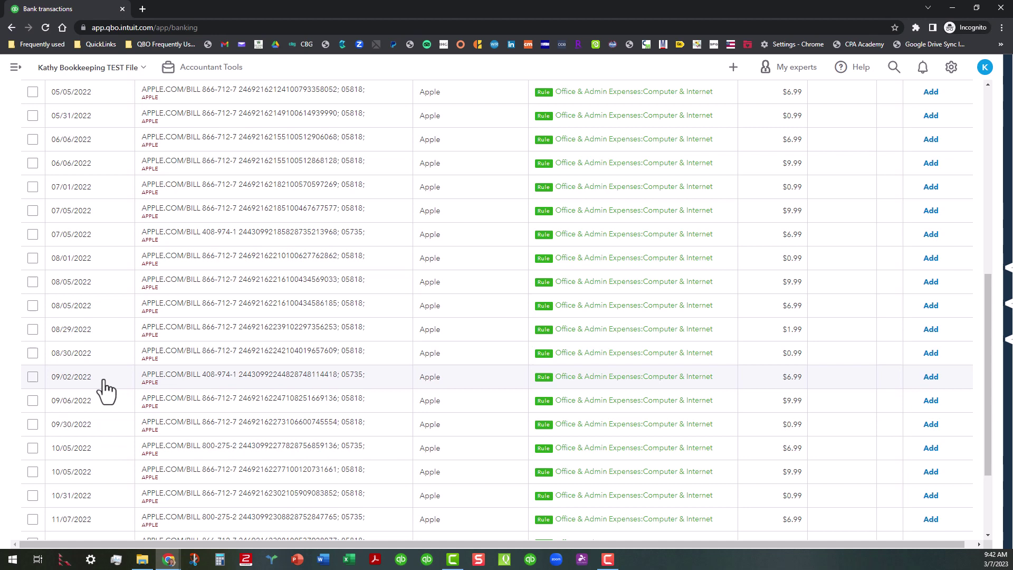
scroll(106, 391, down, 2)
scroll(106, 390, up, 5)
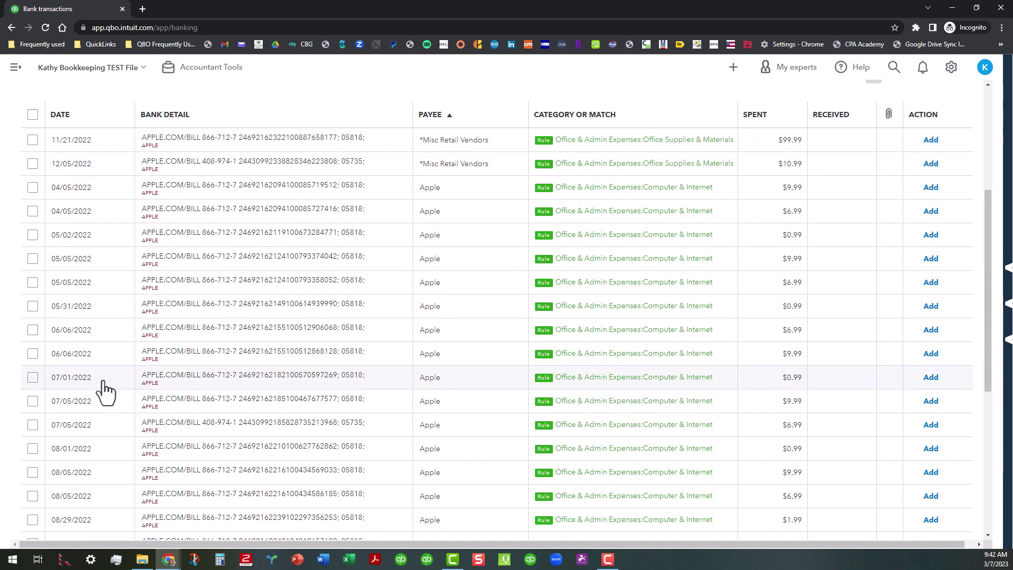
scroll(105, 390, up, 5)
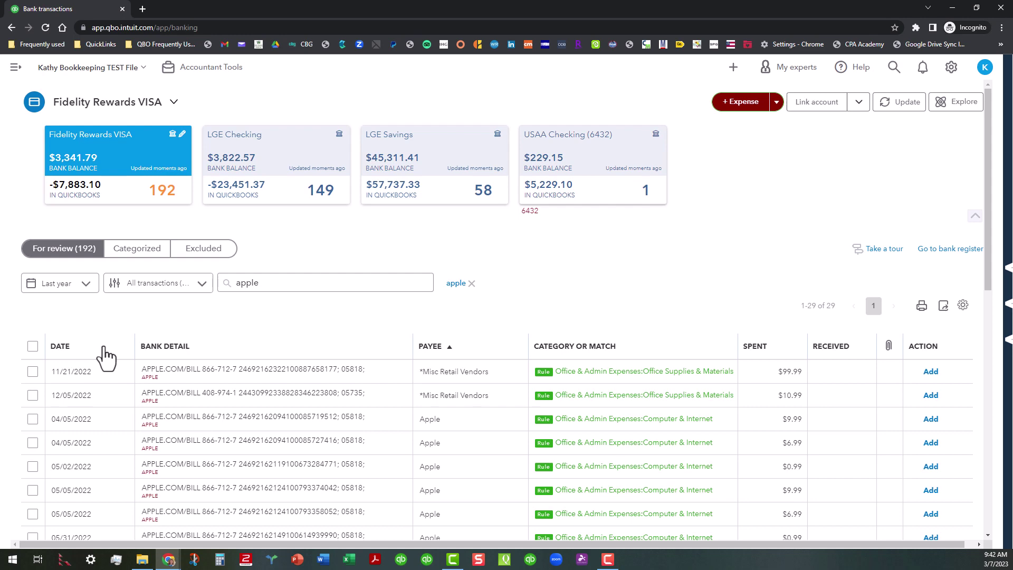
Step: Sort the apple transactions by date in descending order, newest first
click(106, 349)
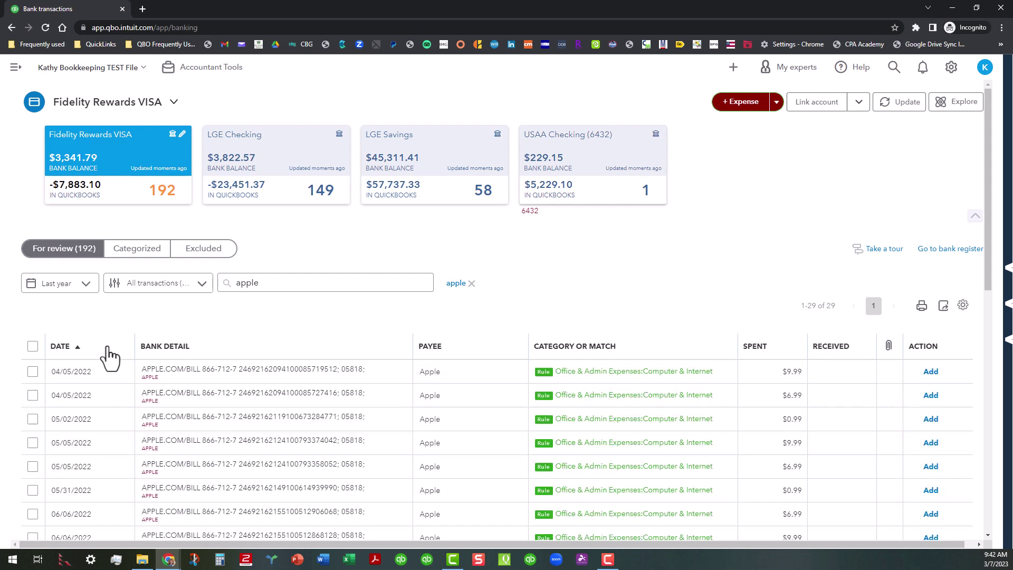
click(107, 350)
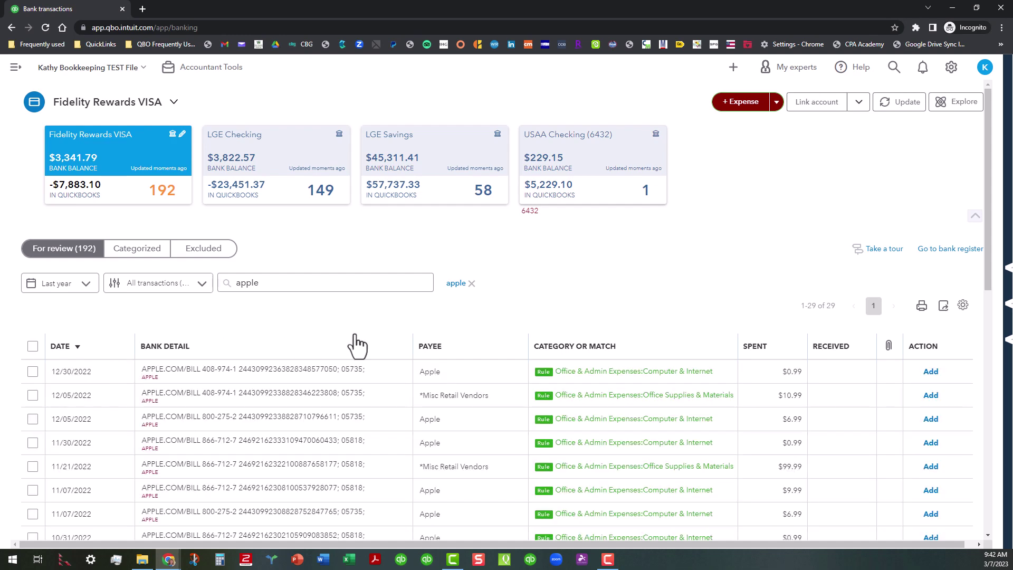
scroll(122, 402, down, 2)
scroll(113, 403, down, 3)
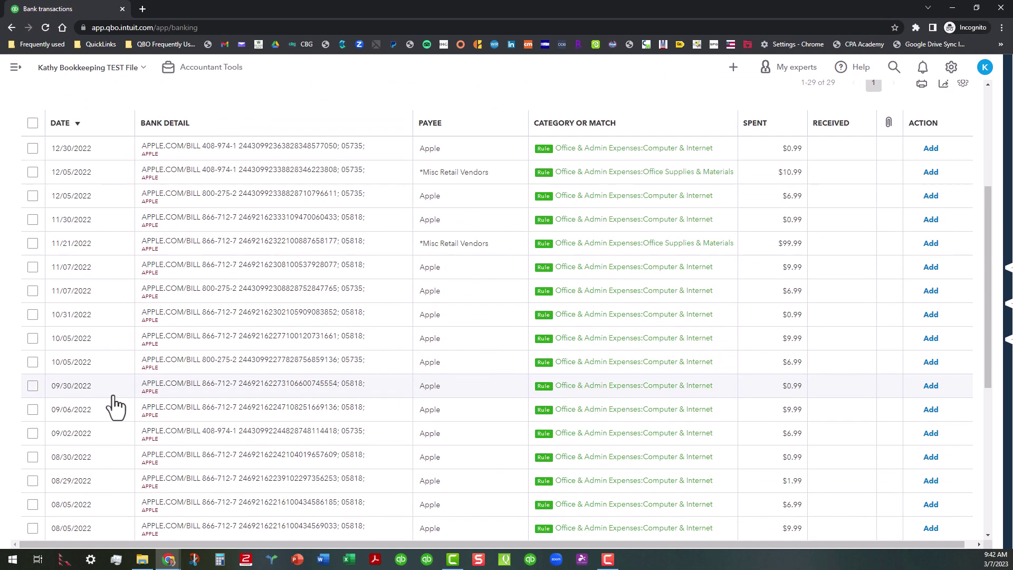
scroll(108, 399, up, 5)
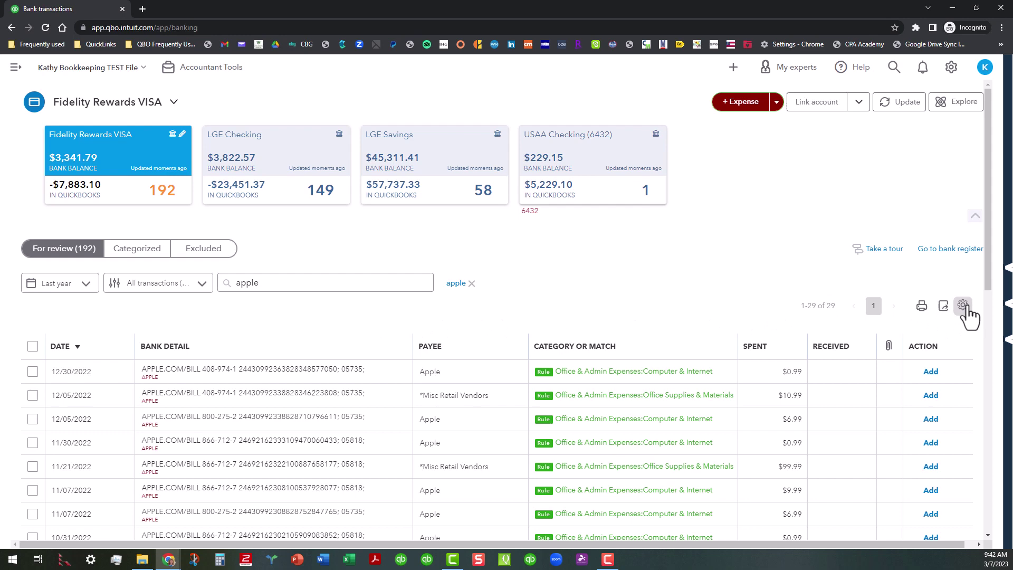
Step: Toggle grouping in the table settings to preview the transactions in monthly groups
click(964, 306)
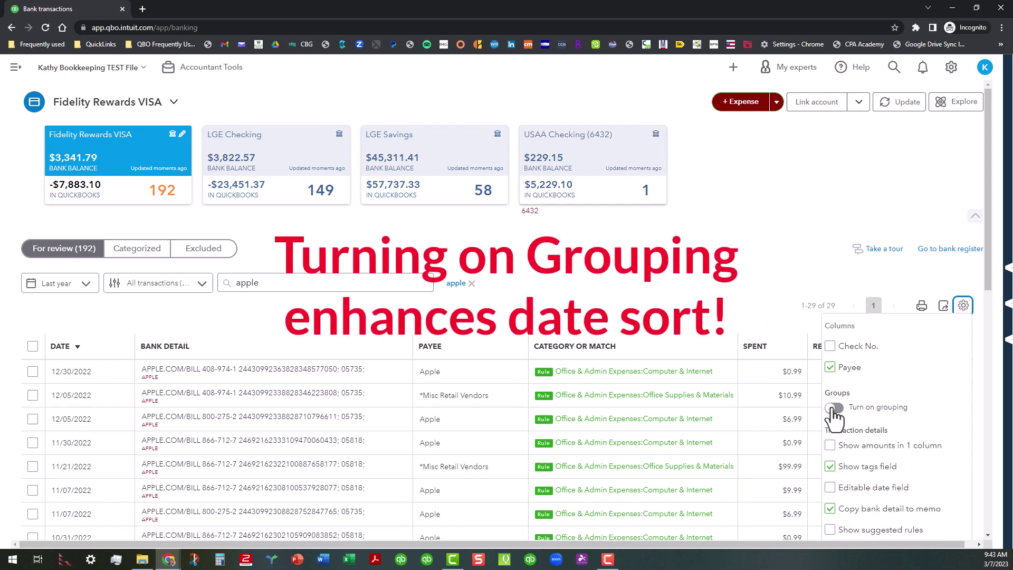
click(834, 408)
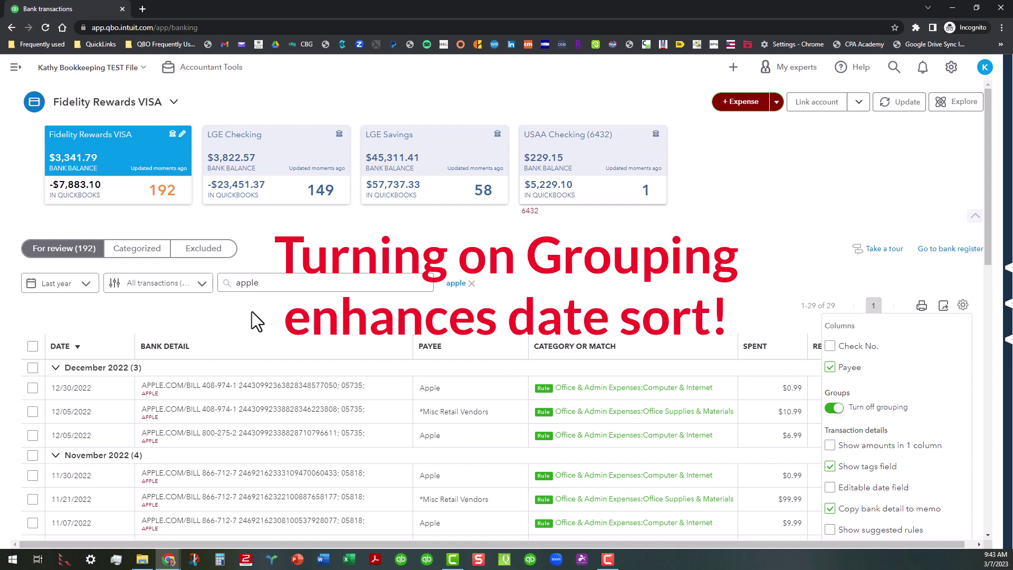
scroll(264, 393, down, 4)
scroll(264, 399, down, 8)
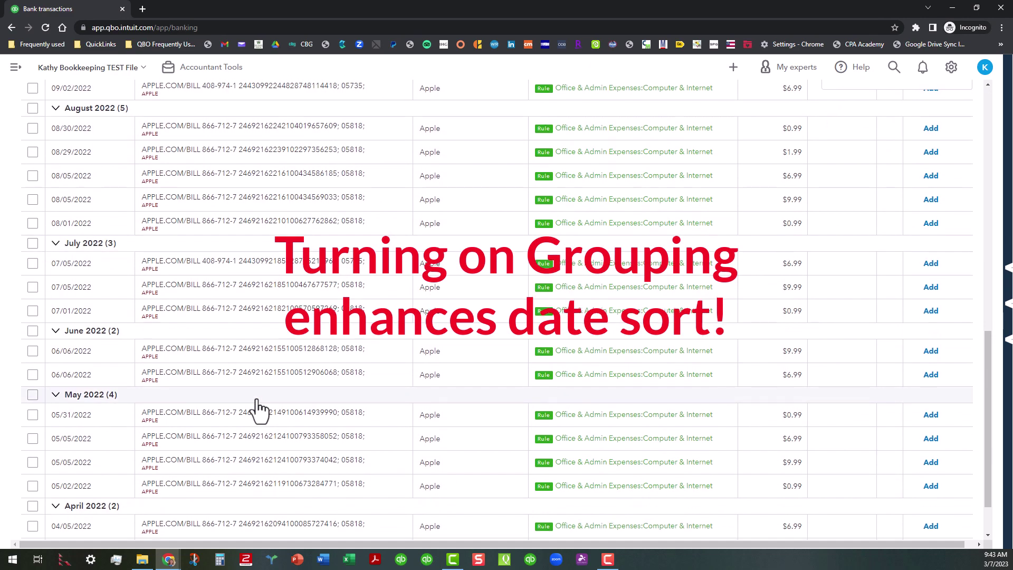
scroll(258, 409, down, 2)
scroll(259, 409, up, 13)
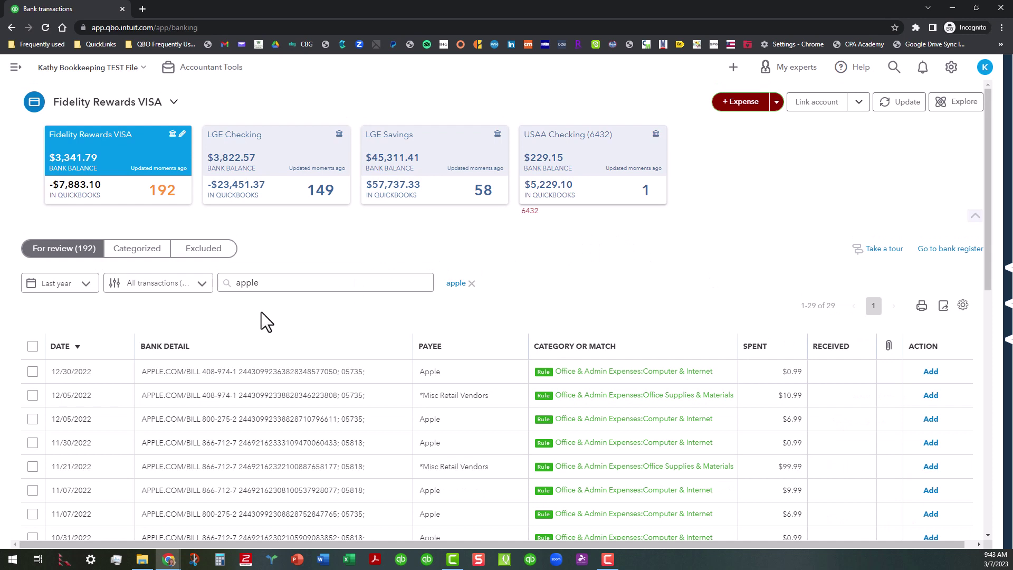
Step: Filter to Missing payee/customer transactions and remove the 'apple' search, leaving six
click(203, 288)
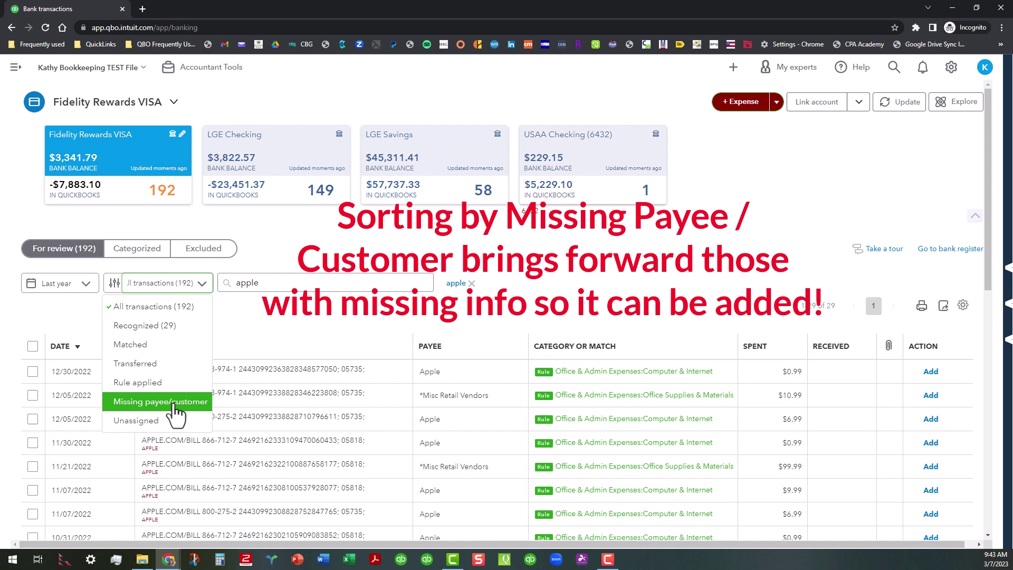
click(174, 402)
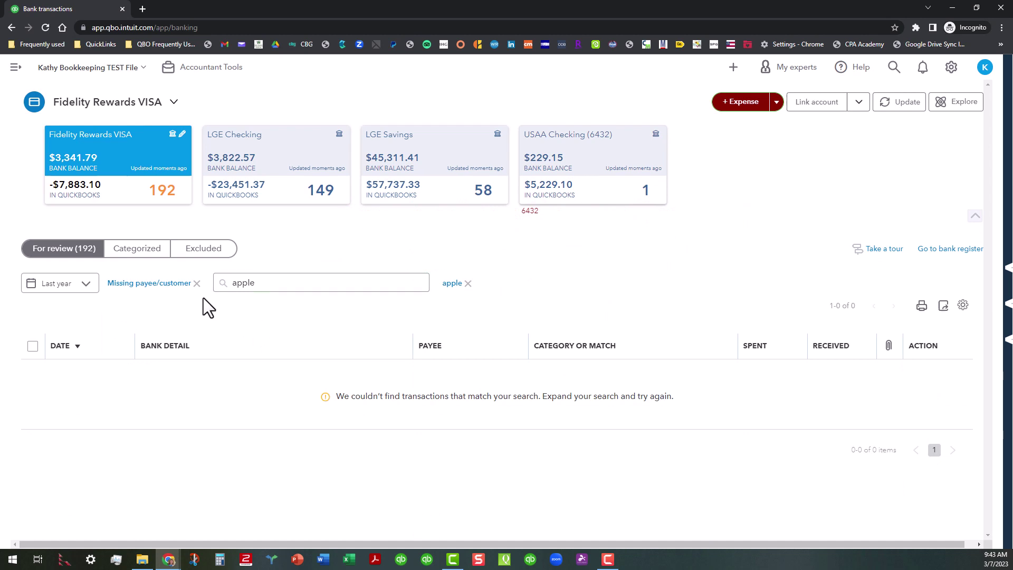
click(468, 283)
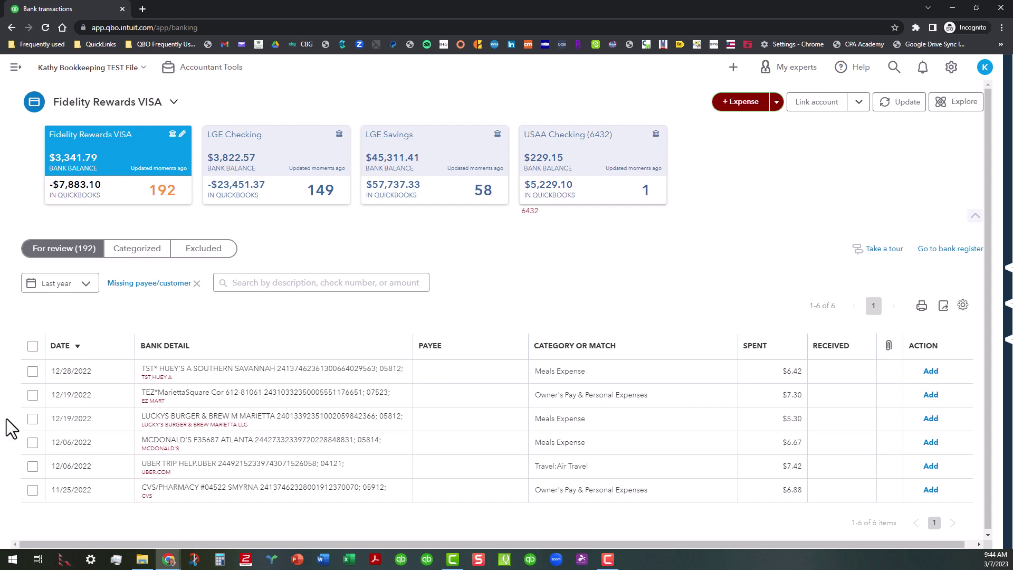
Step: Select all six transactions, close the batch edit unchanged, and clear the selection
click(33, 346)
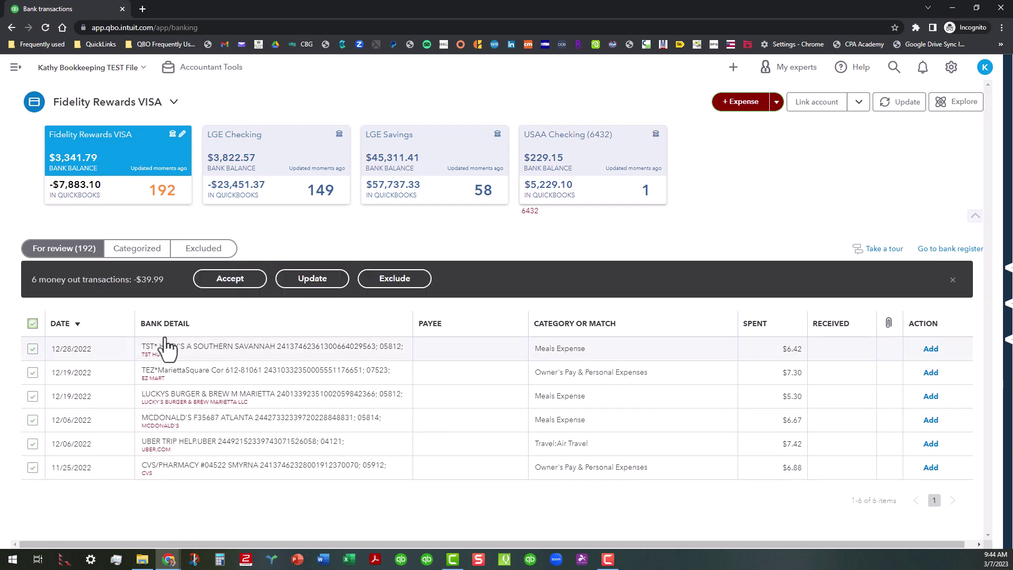
click(305, 280)
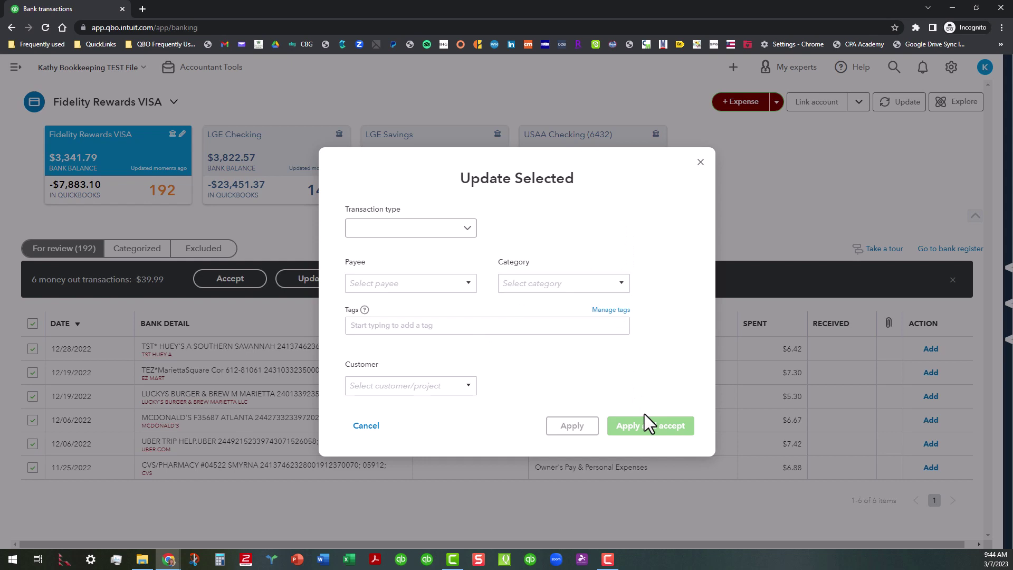
click(701, 162)
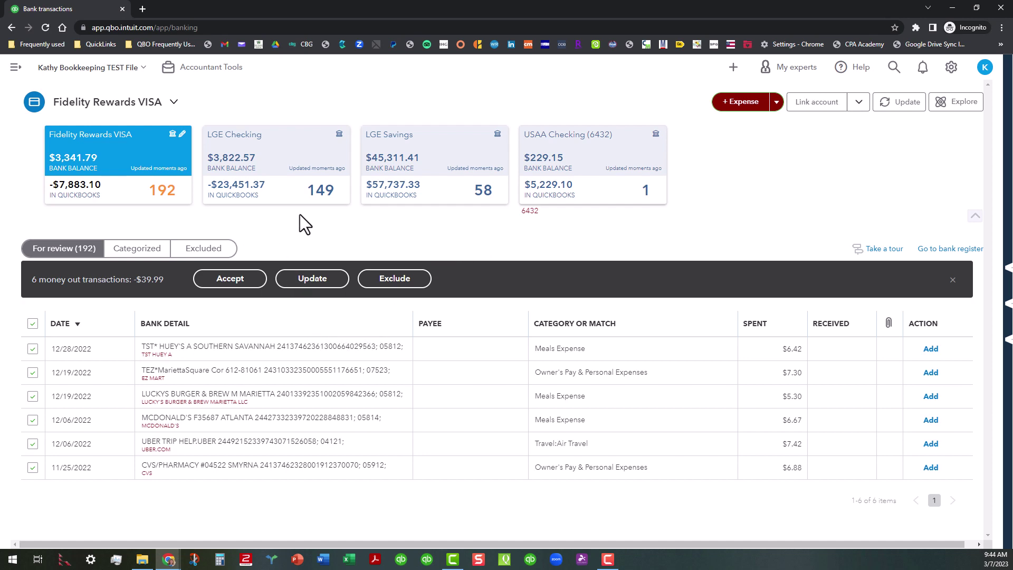
click(953, 281)
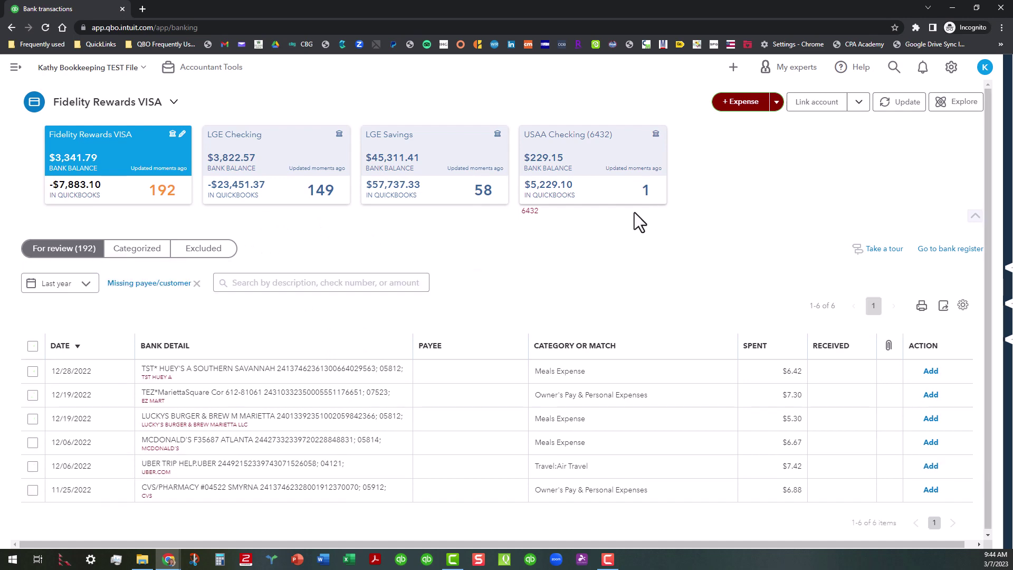
Step: Remove the Missing payee/customer filter and search for 'apple', showing 29 matches
click(197, 285)
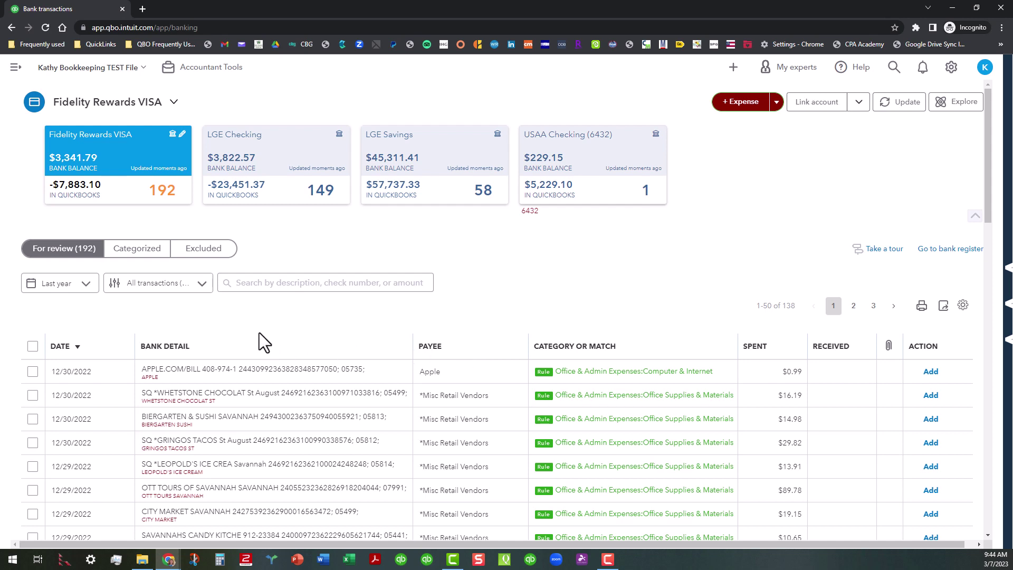
click(274, 279)
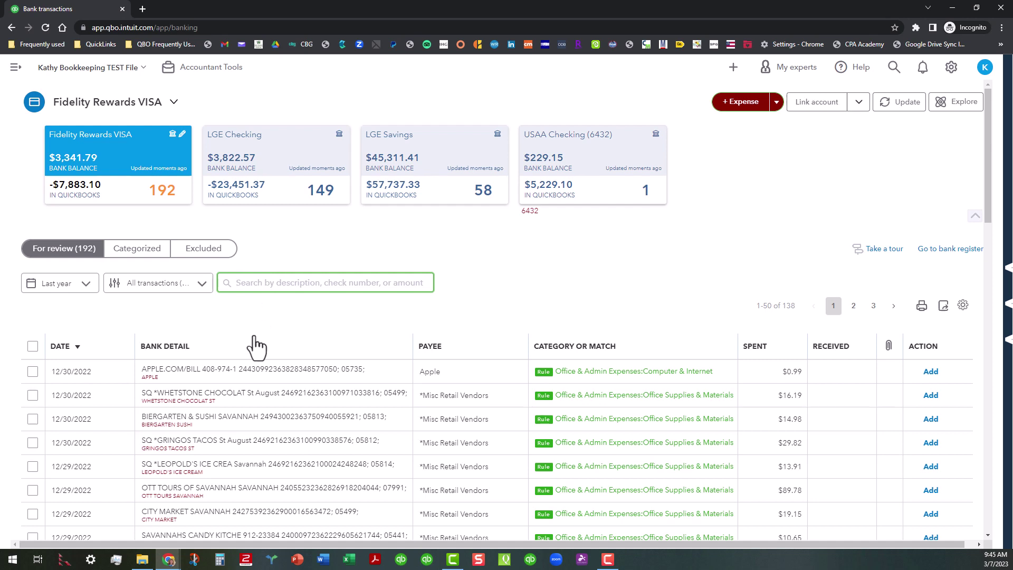
text(apple)
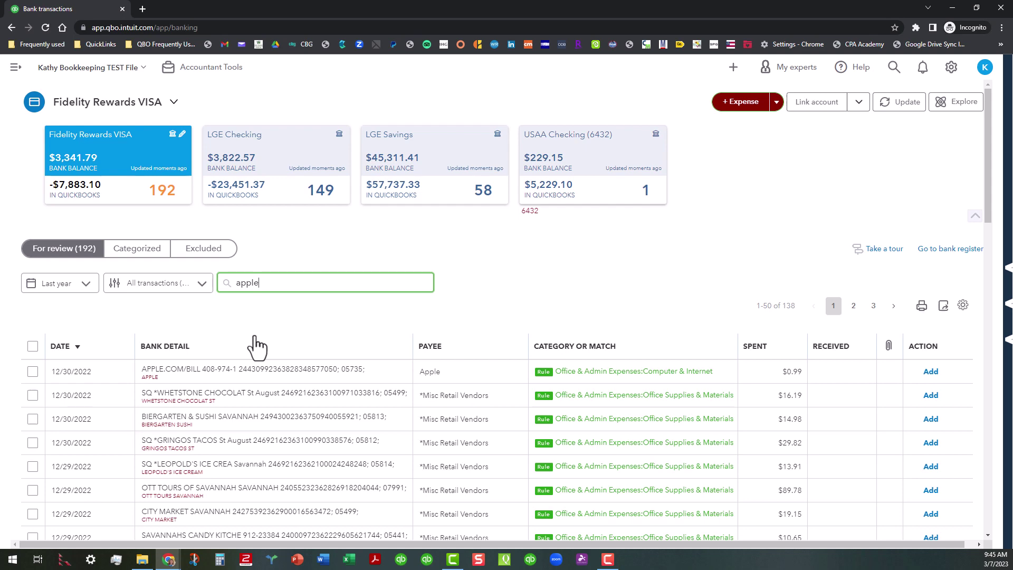
key(Return)
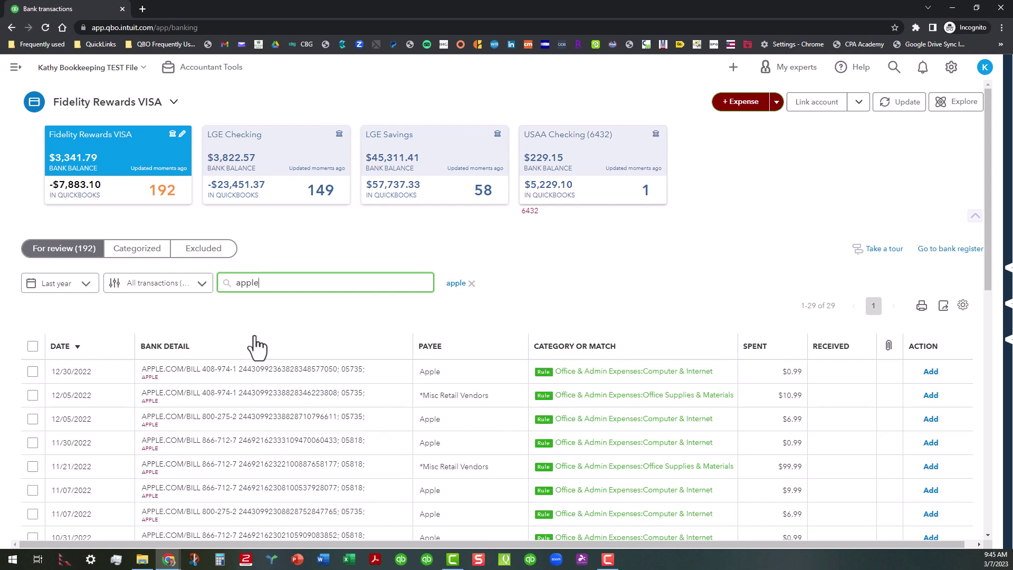
scroll(294, 401, down, 10)
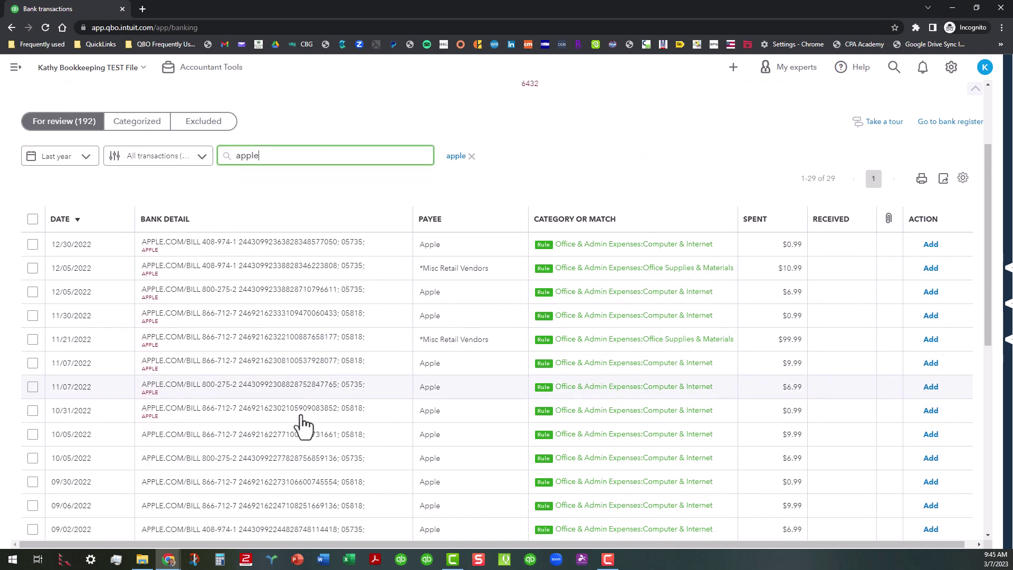
scroll(294, 422, up, 10)
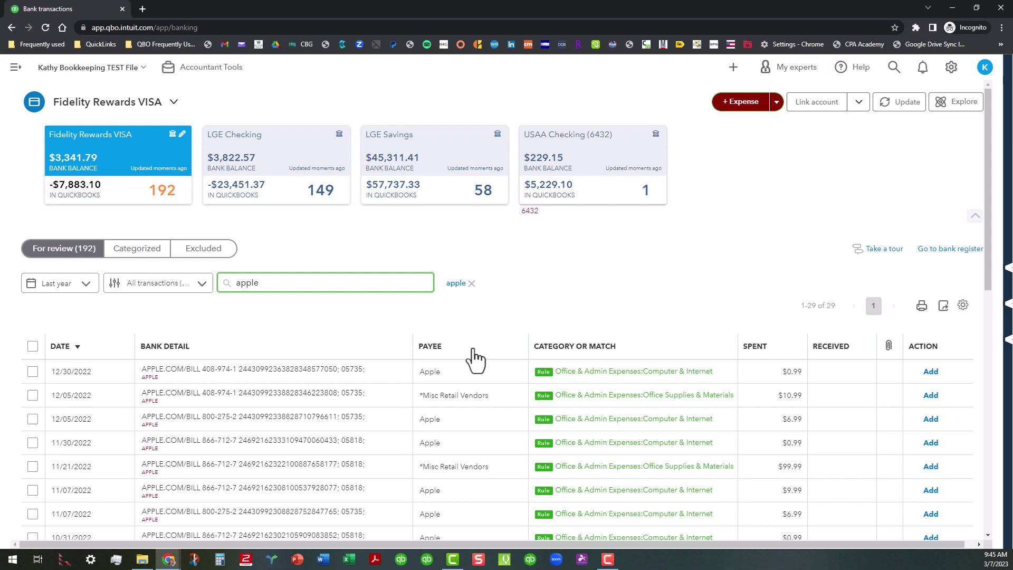
Step: Sort the apple transactions by payee and group them by payee
click(473, 351)
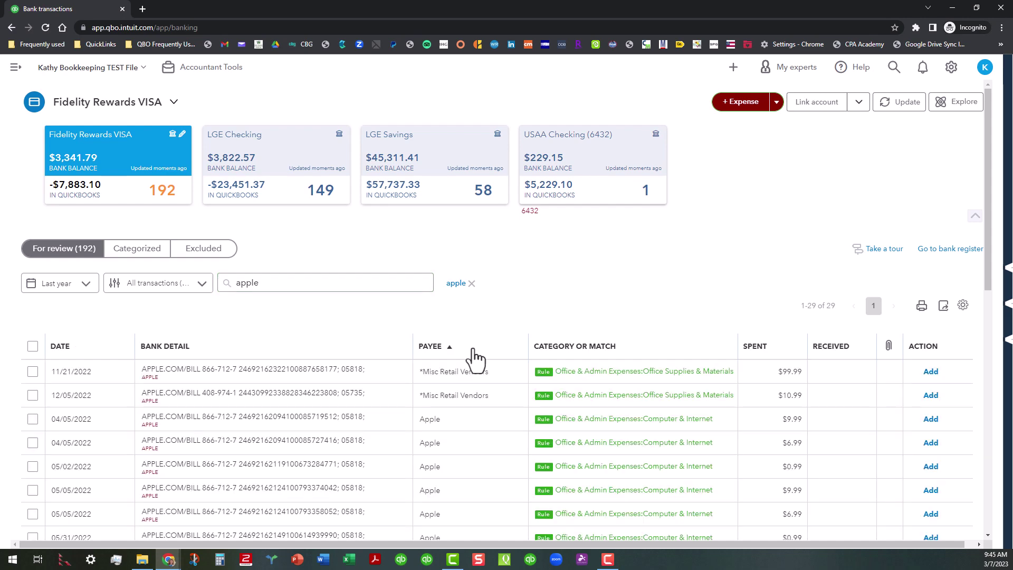
click(964, 307)
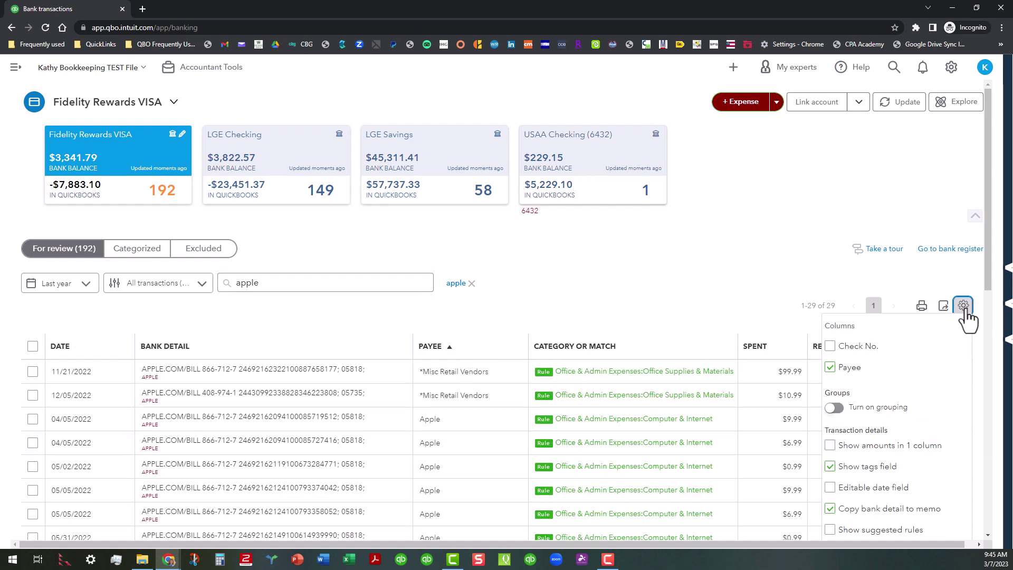
click(834, 409)
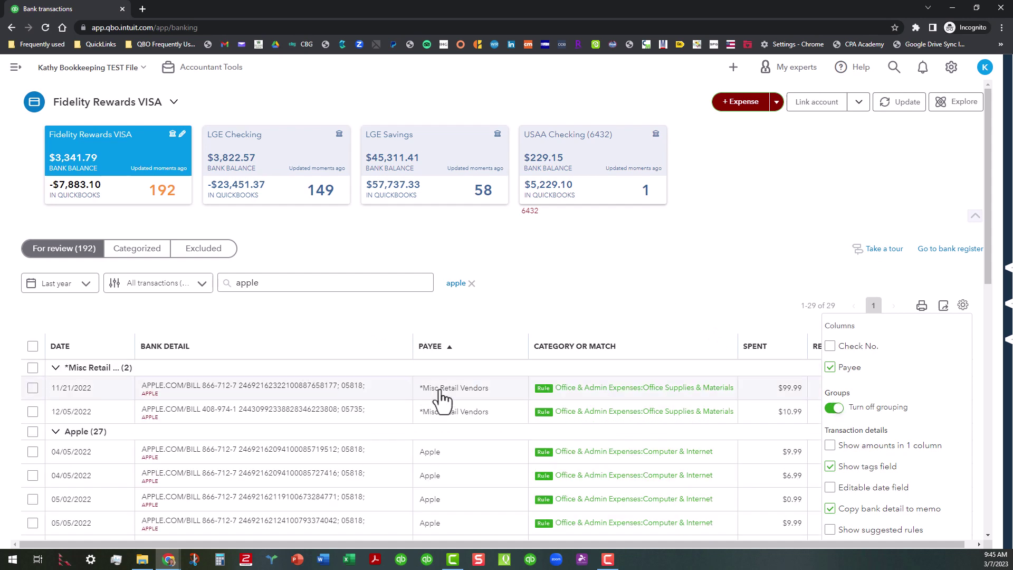
scroll(499, 414, down, 1)
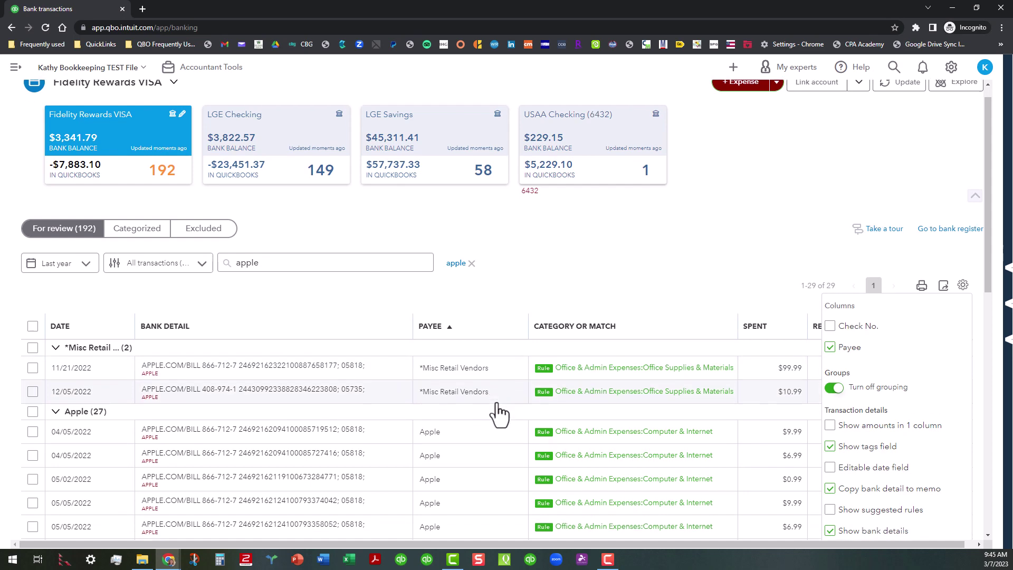
scroll(499, 414, down, 10)
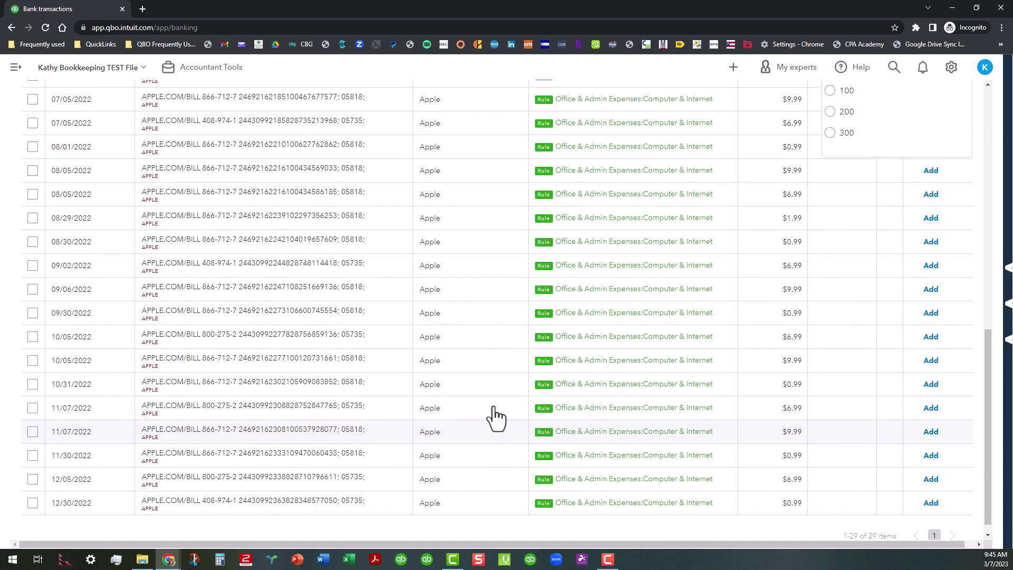
scroll(497, 417, up, 12)
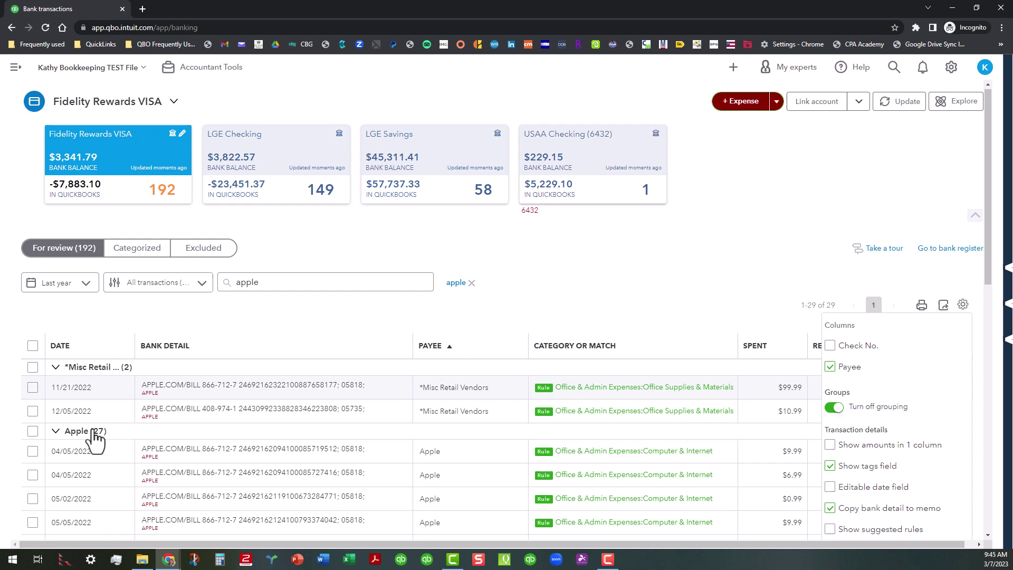
Step: Batch-update the 11/21/2022 and 12/05/2022 *Misc Retail transactions to payee Apple
click(31, 411)
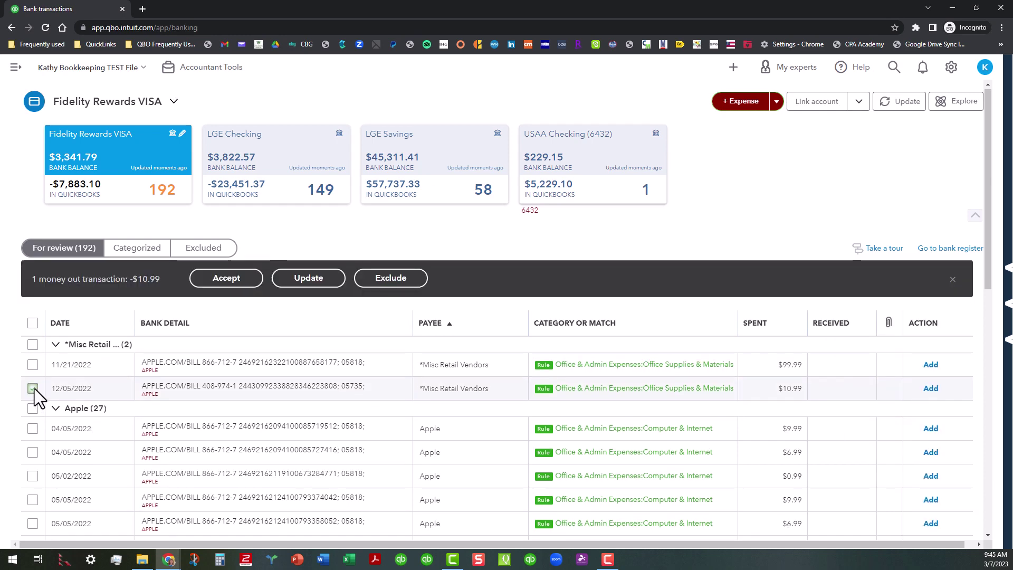
click(32, 365)
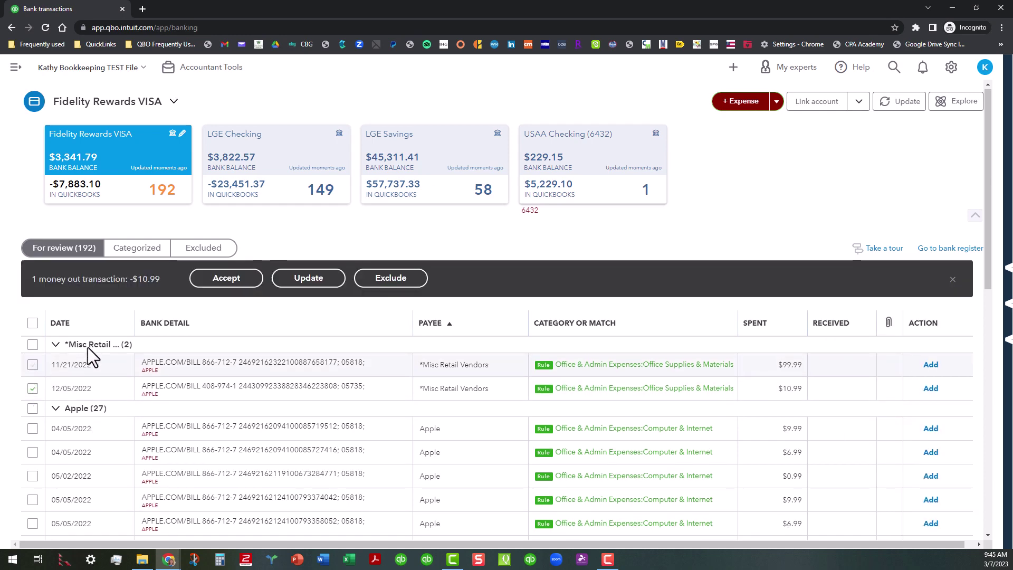
click(331, 279)
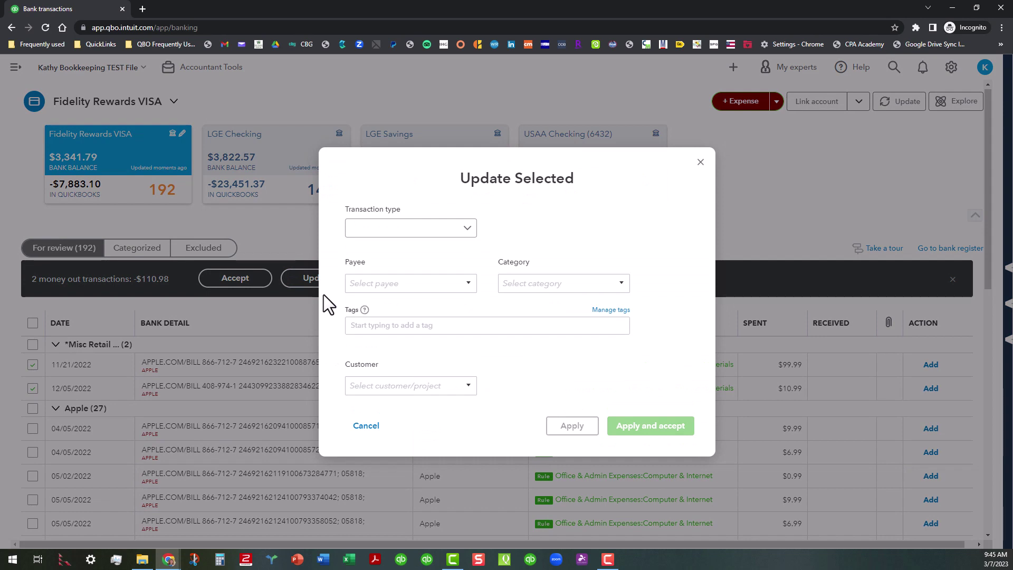
click(441, 283)
text(Apple)
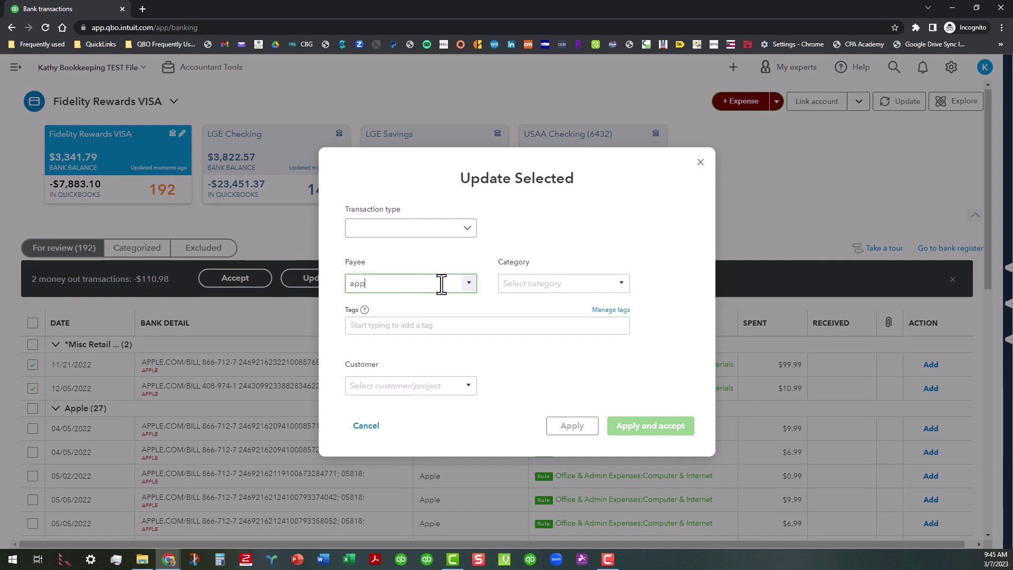
click(444, 323)
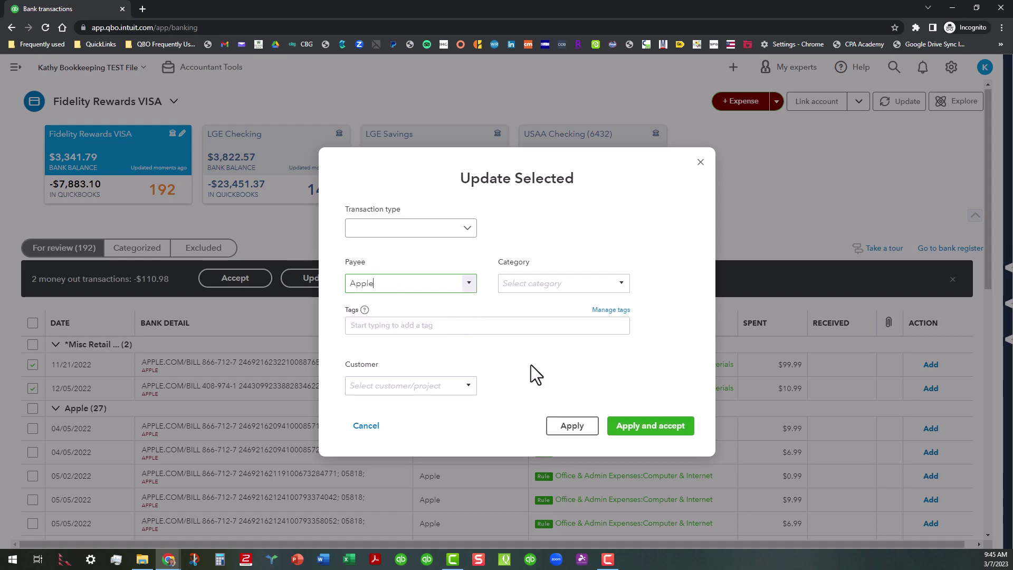
click(572, 426)
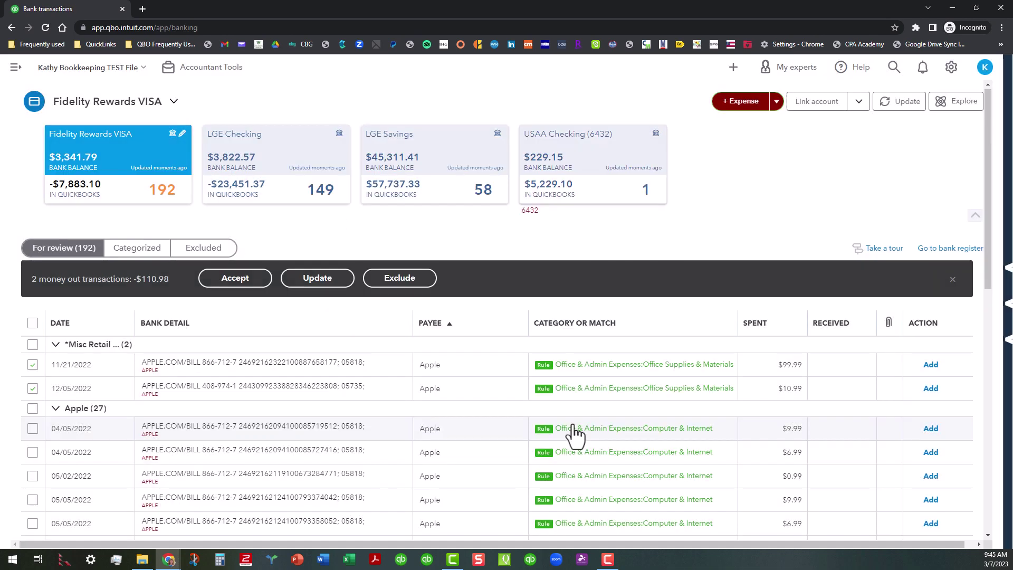
scroll(478, 459, down, 10)
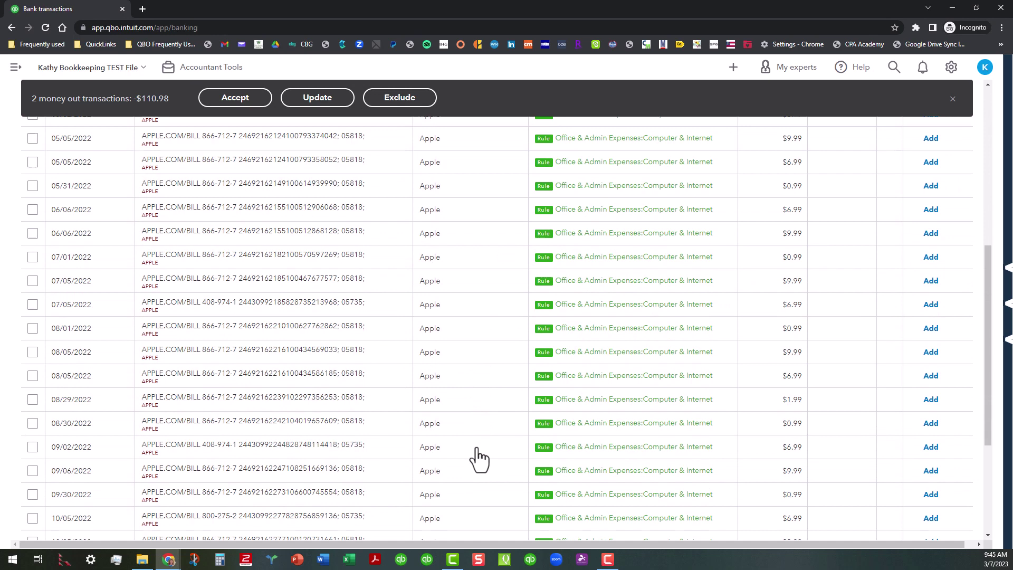
scroll(479, 458, up, 10)
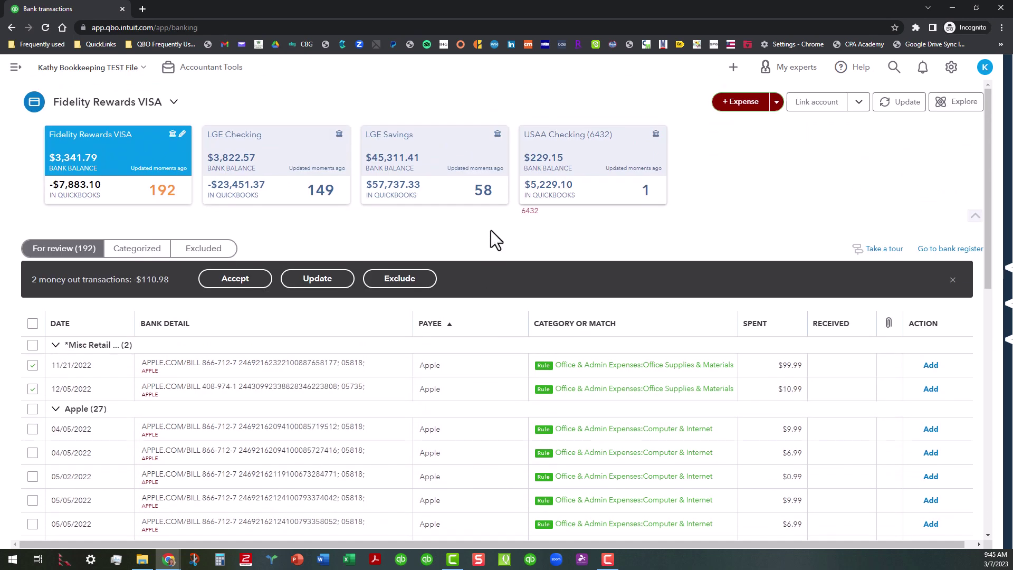
Step: Deselect the two updated transactions and reopen the table settings to turn off grouping
click(952, 280)
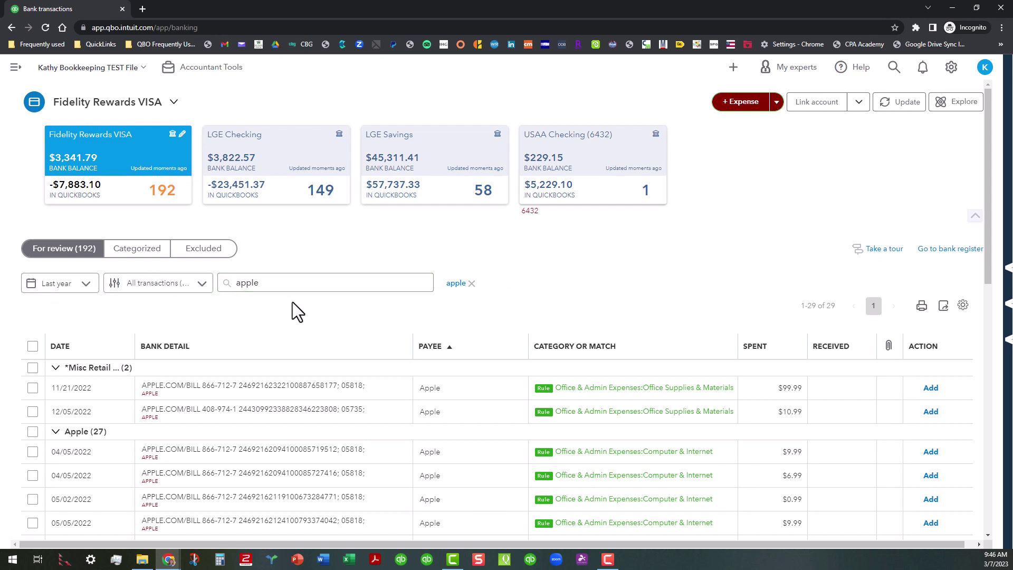
click(963, 305)
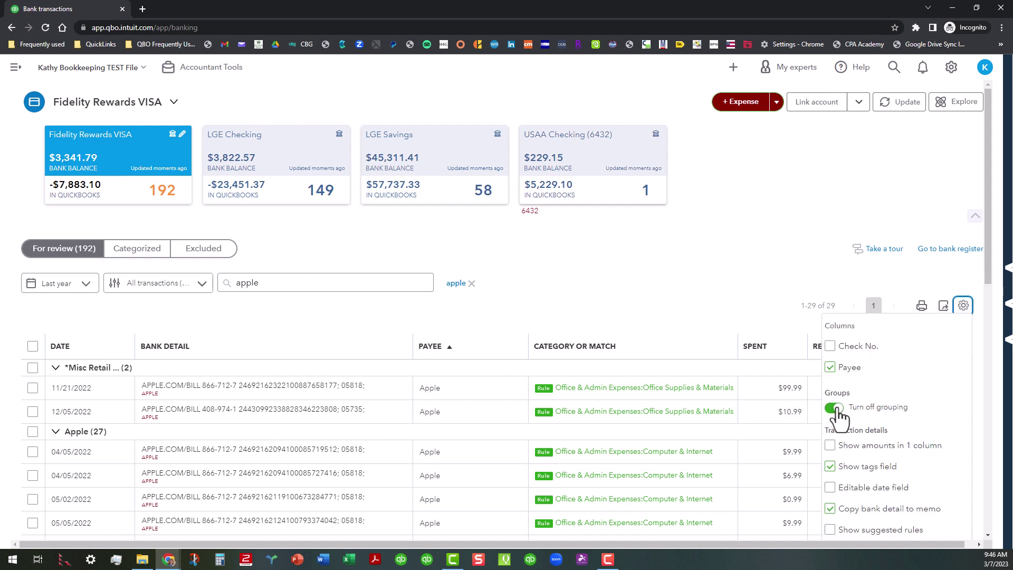